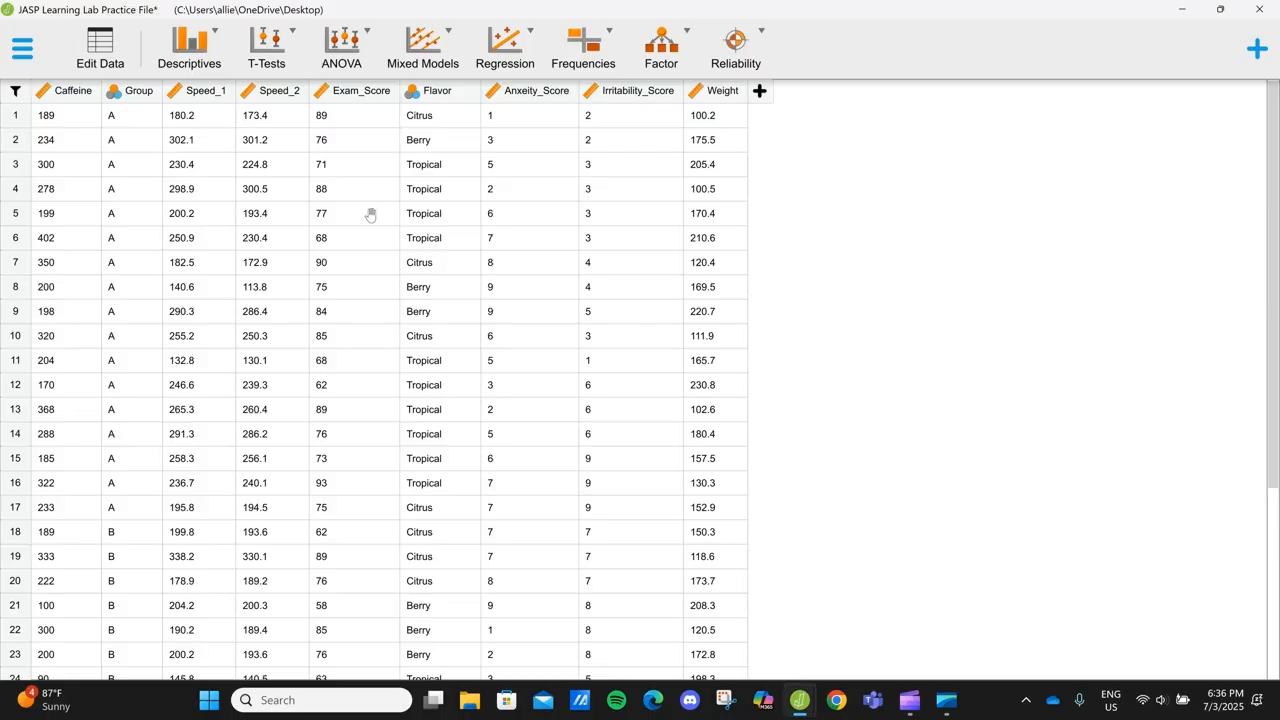
Step: Create a classical Independent Samples T-Test with Irritability_Score as the dependent variable and Group as the grouping variable
{"action": "left_click", "coordinate": [291, 56]}
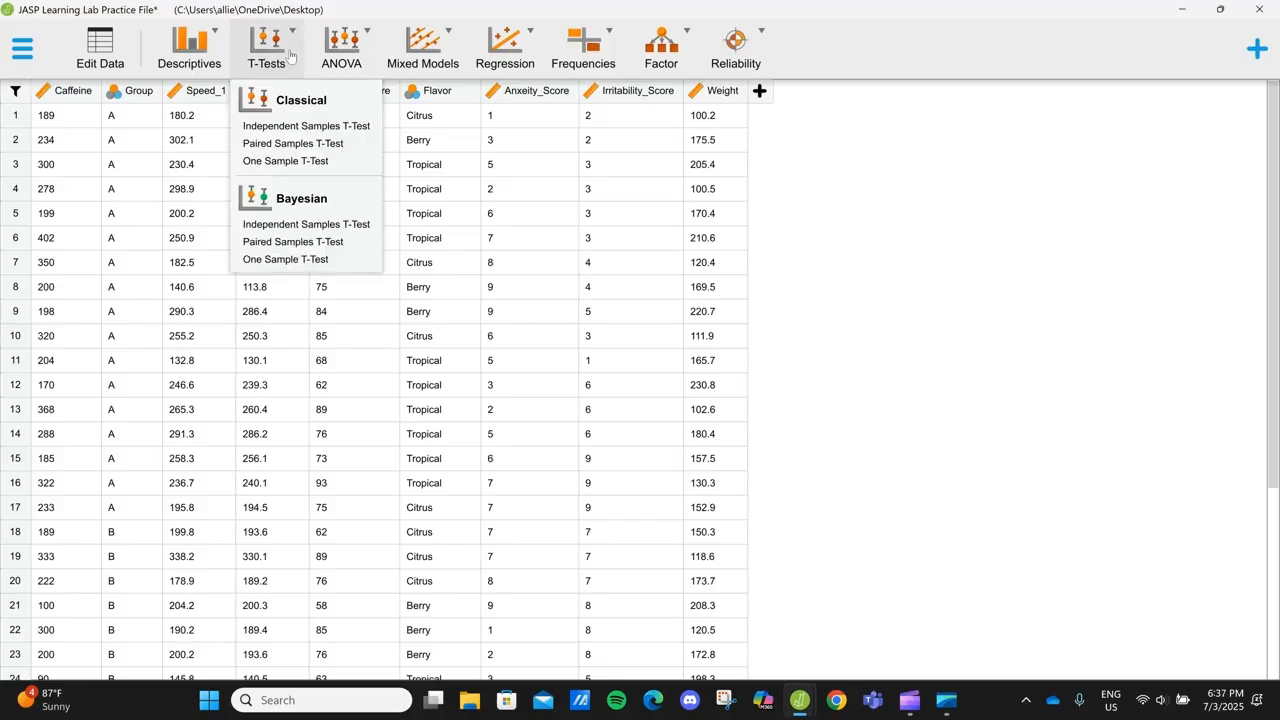
{"action": "left_click", "coordinate": [359, 127]}
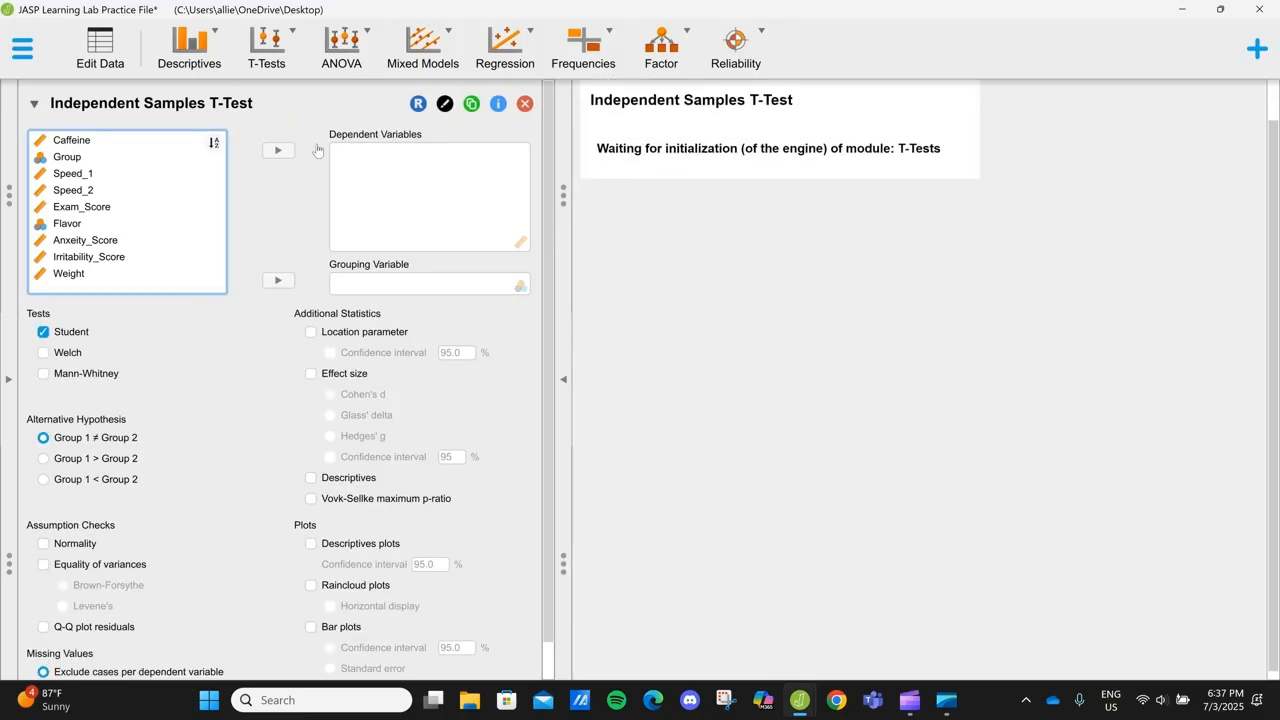
{"action": "left_click", "coordinate": [115, 260]}
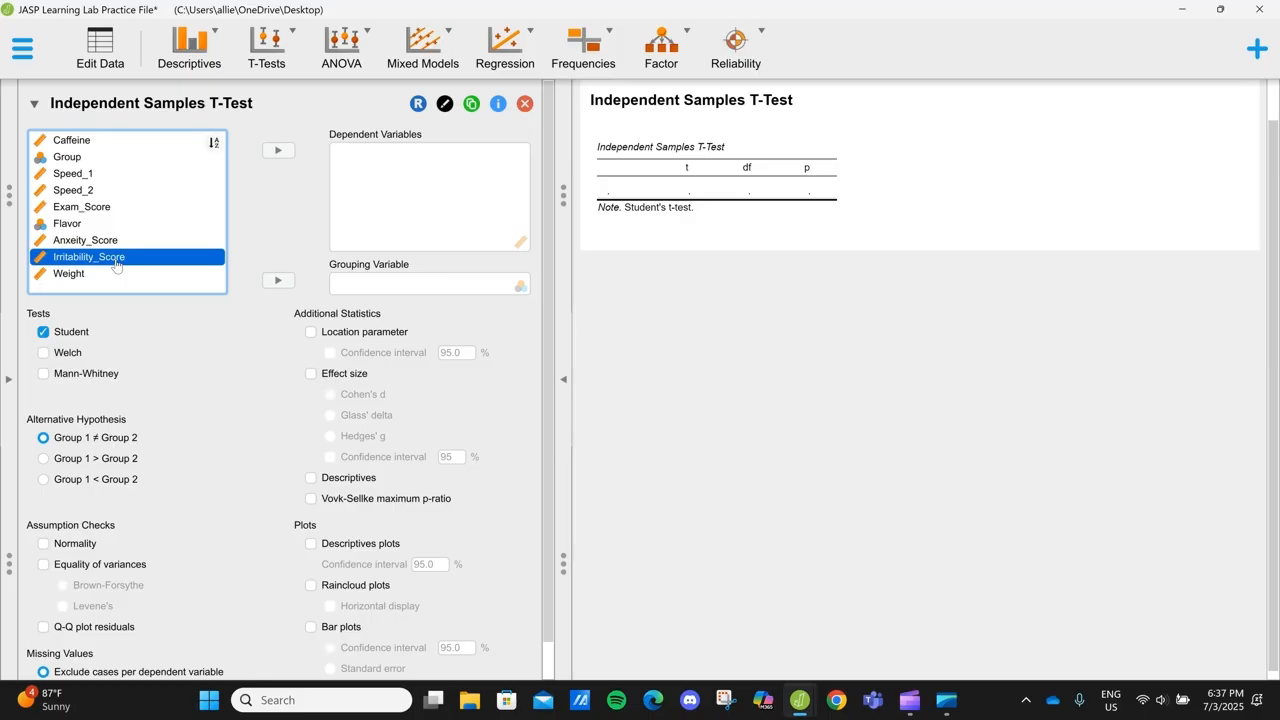
{"action": "left_click_drag", "start_coordinate": [115, 262], "coordinate": [424, 227]}
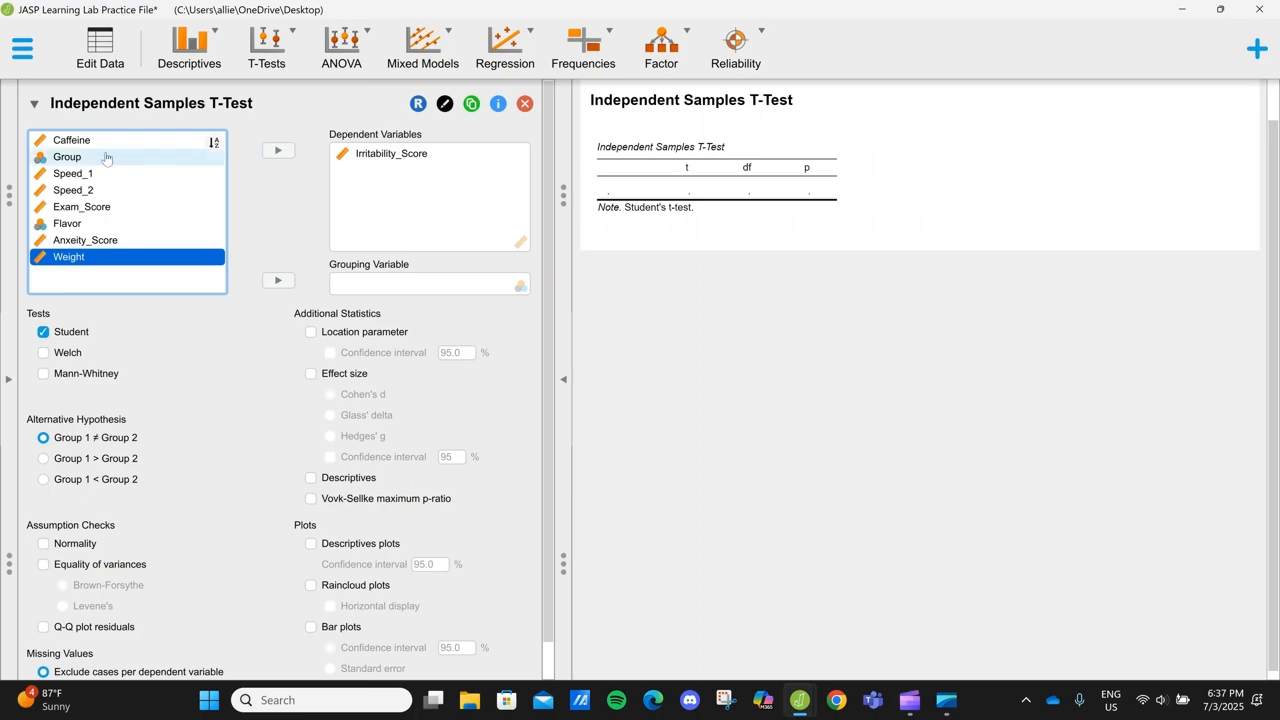
{"action": "left_click_drag", "start_coordinate": [106, 157], "coordinate": [400, 290]}
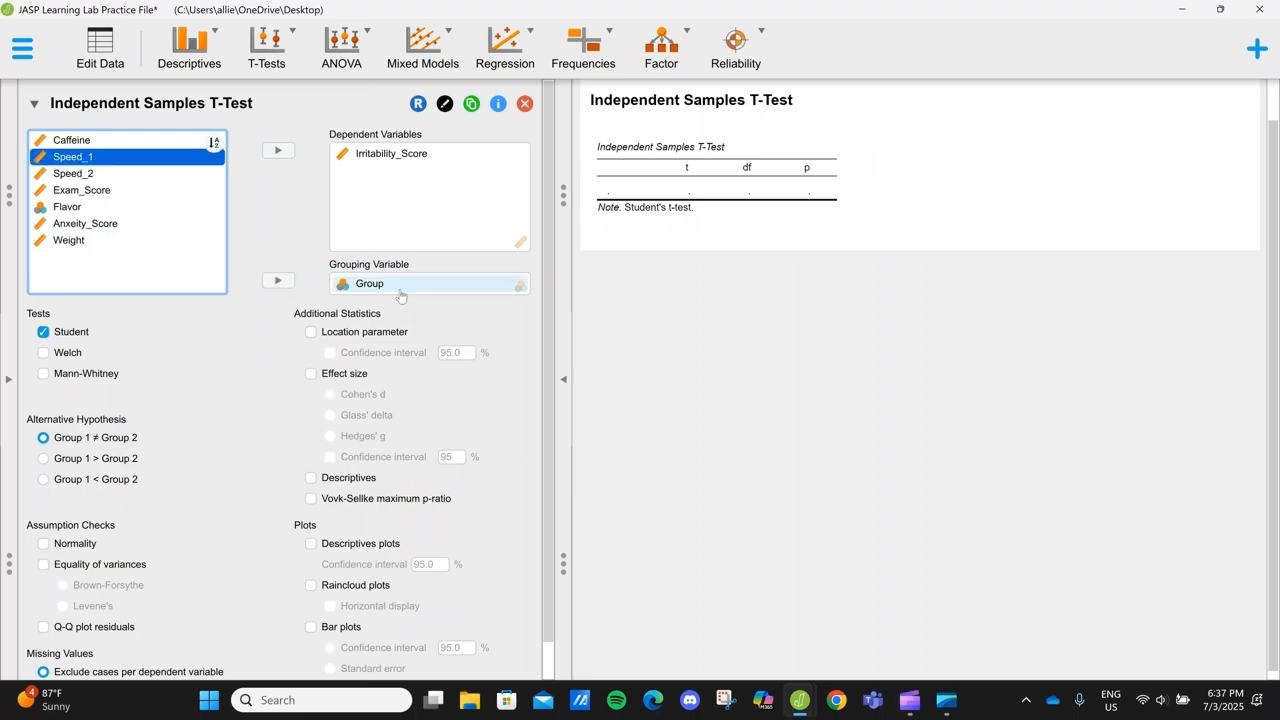
Step: Review the Group and Irritability_Score columns in the data table and return to the analysis
{"action": "left_click", "coordinate": [100, 45]}
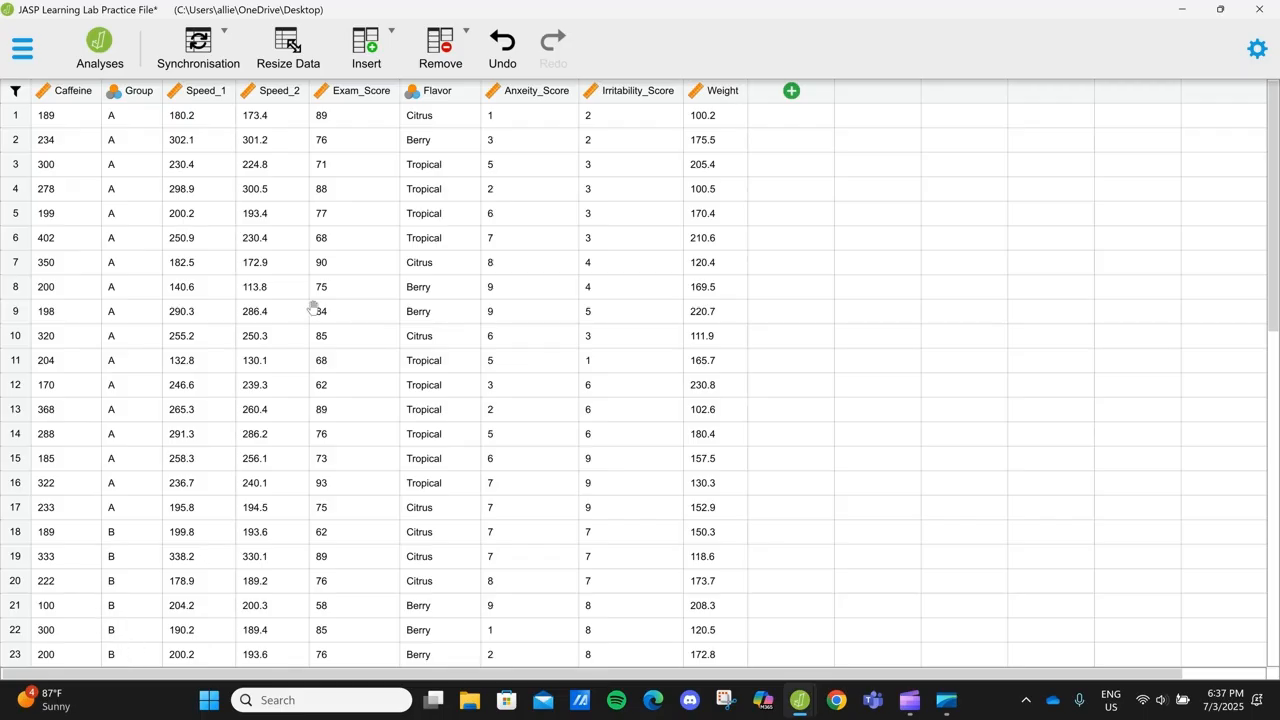
{"action": "left_click", "coordinate": [99, 55]}
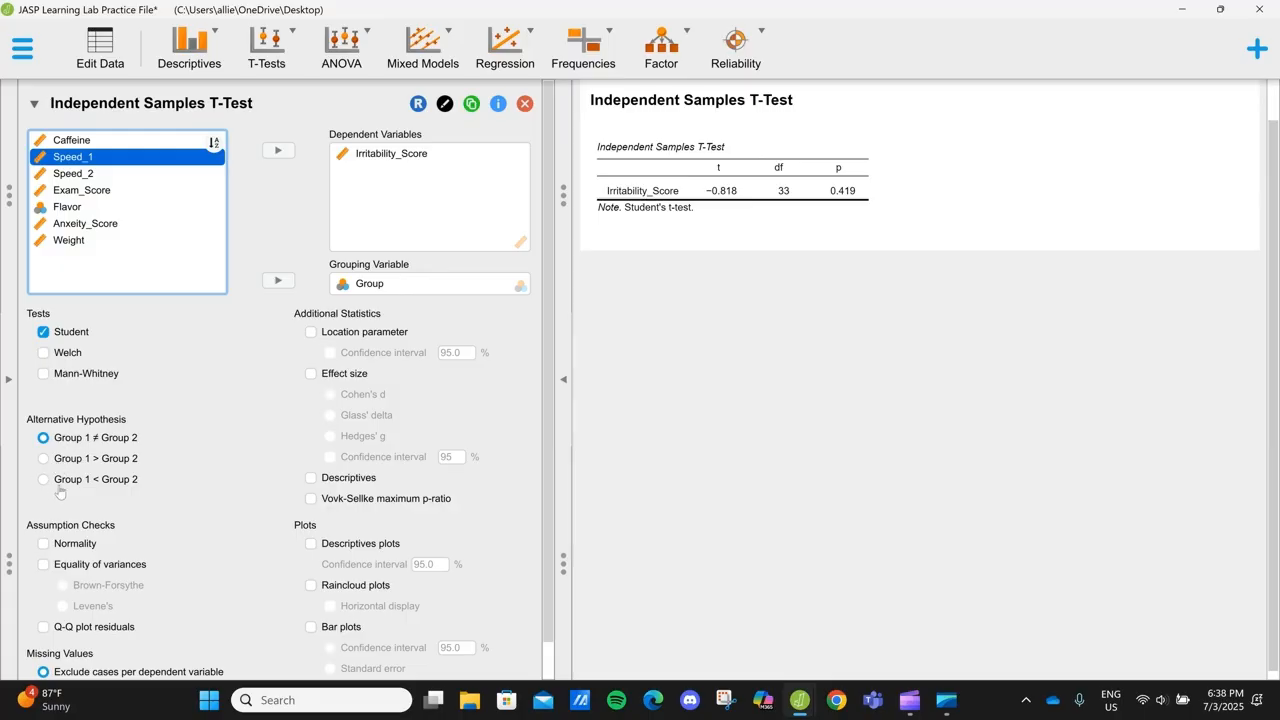
Step: Try the one-sided alternative hypotheses and set the test back to Group 1 ≠ Group 2
{"action": "left_click", "coordinate": [42, 460]}
{"action": "left_click", "coordinate": [43, 479]}
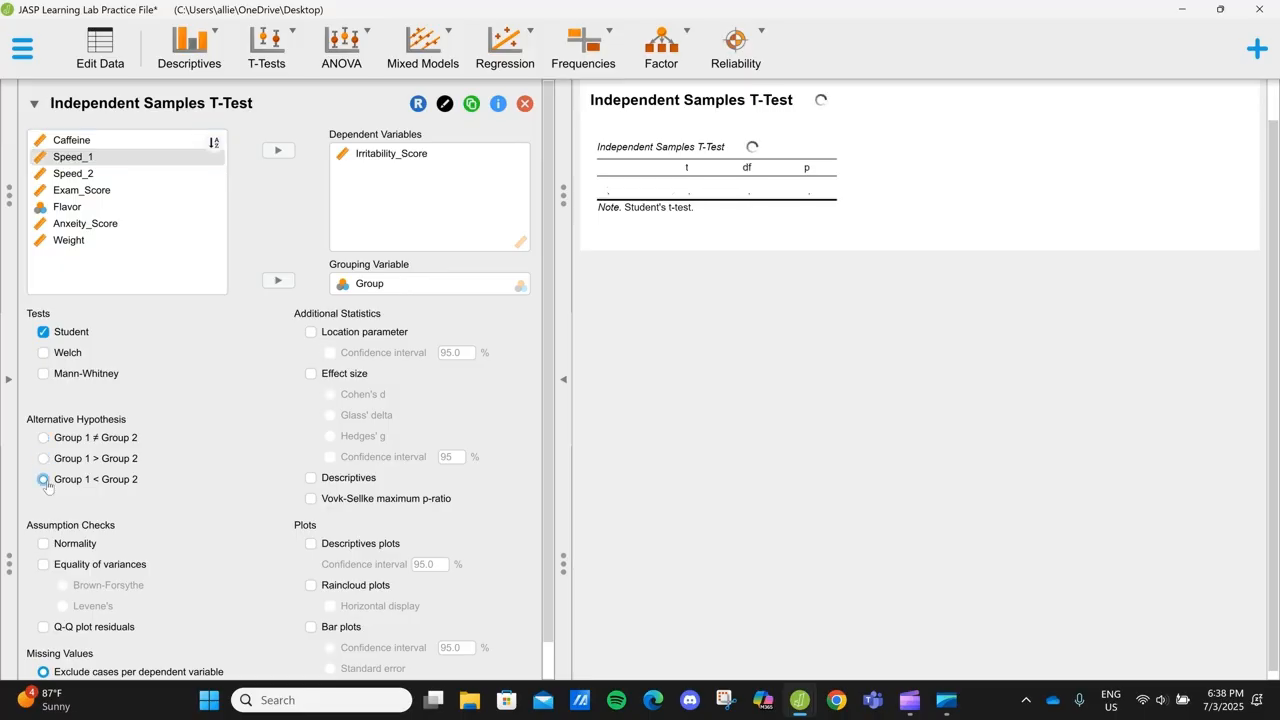
{"action": "left_click", "coordinate": [44, 439]}
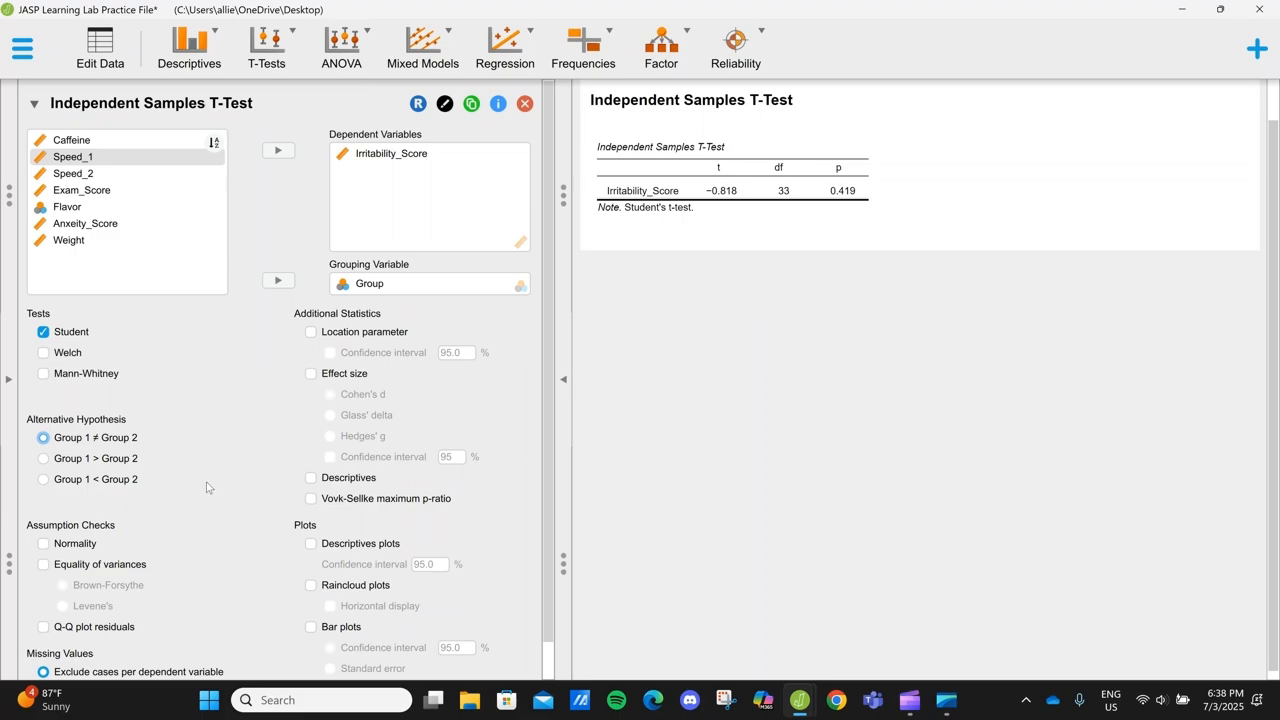
Step: Check equality of variances for Irritability_Score with Levene's test and remove the check again
{"action": "scroll", "coordinate": [206, 487], "scroll_direction": "down", "scroll_amount": 1}
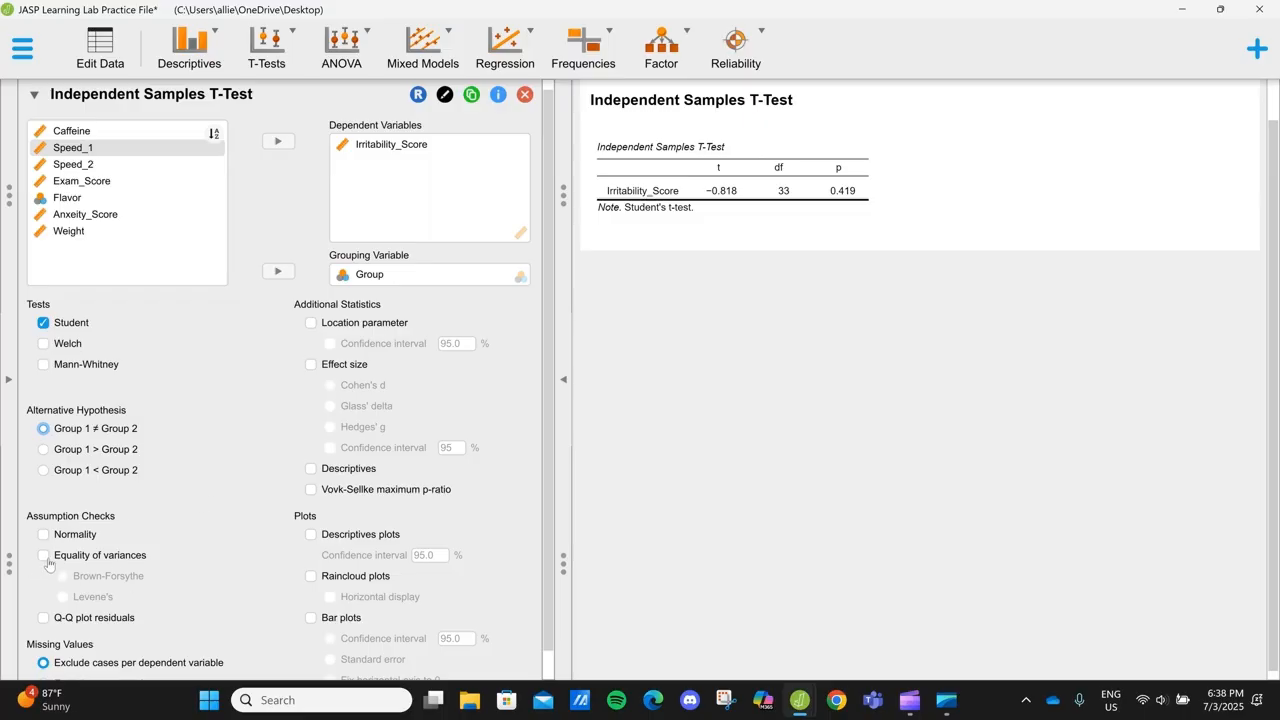
{"action": "left_click", "coordinate": [43, 555]}
{"action": "left_click", "coordinate": [63, 597]}
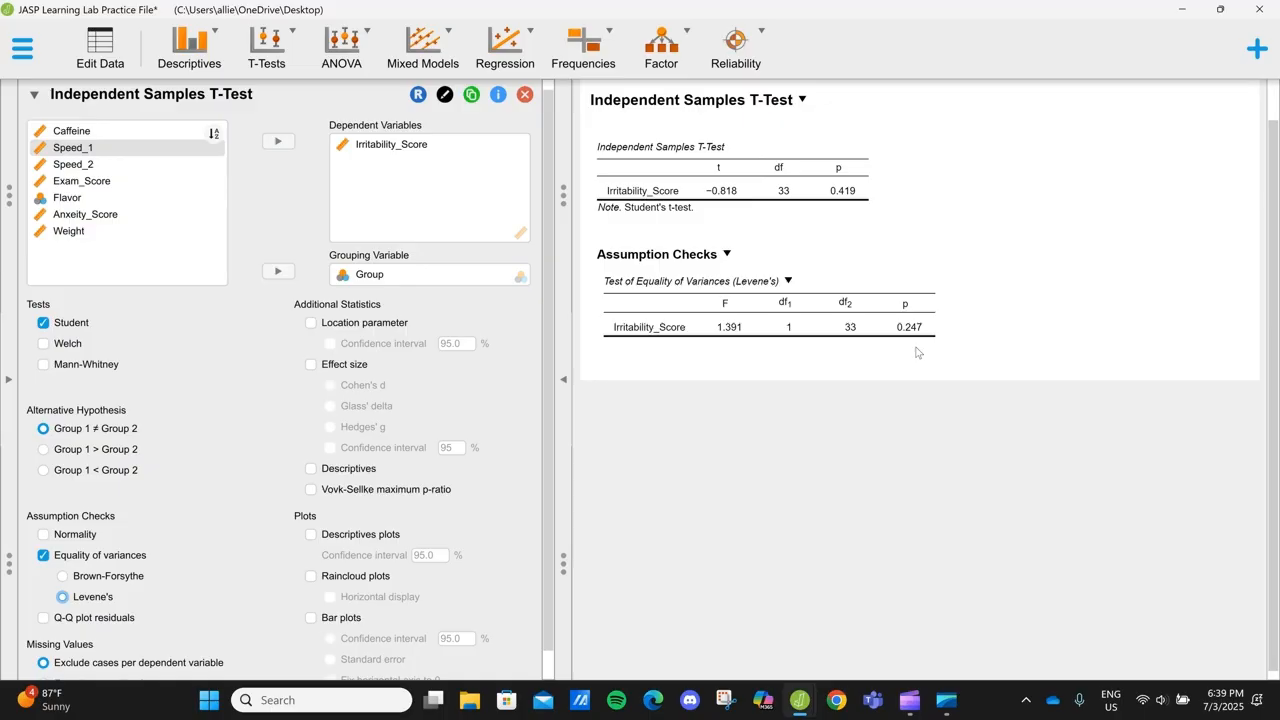
{"action": "left_click", "coordinate": [42, 556]}
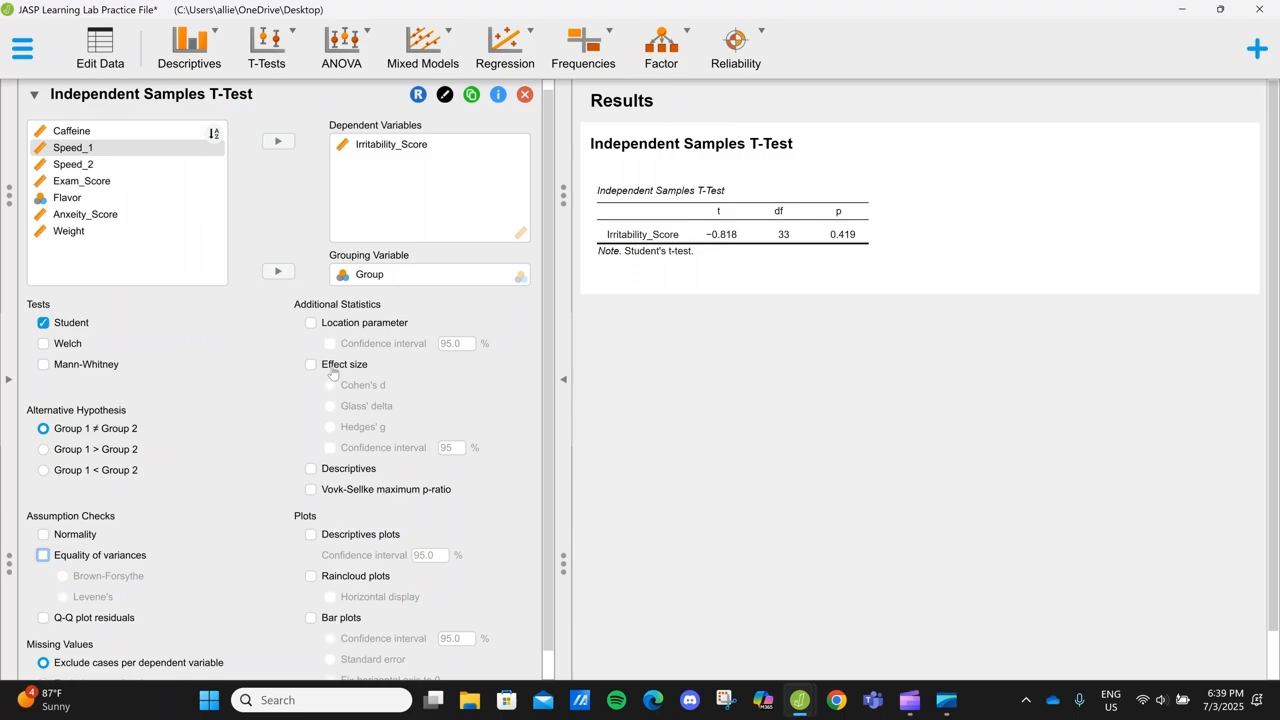
Step: Add group descriptives, Cohen's d effect size and the location parameter with a 95% confidence interval, and review the t-test results
{"action": "left_click", "coordinate": [311, 468]}
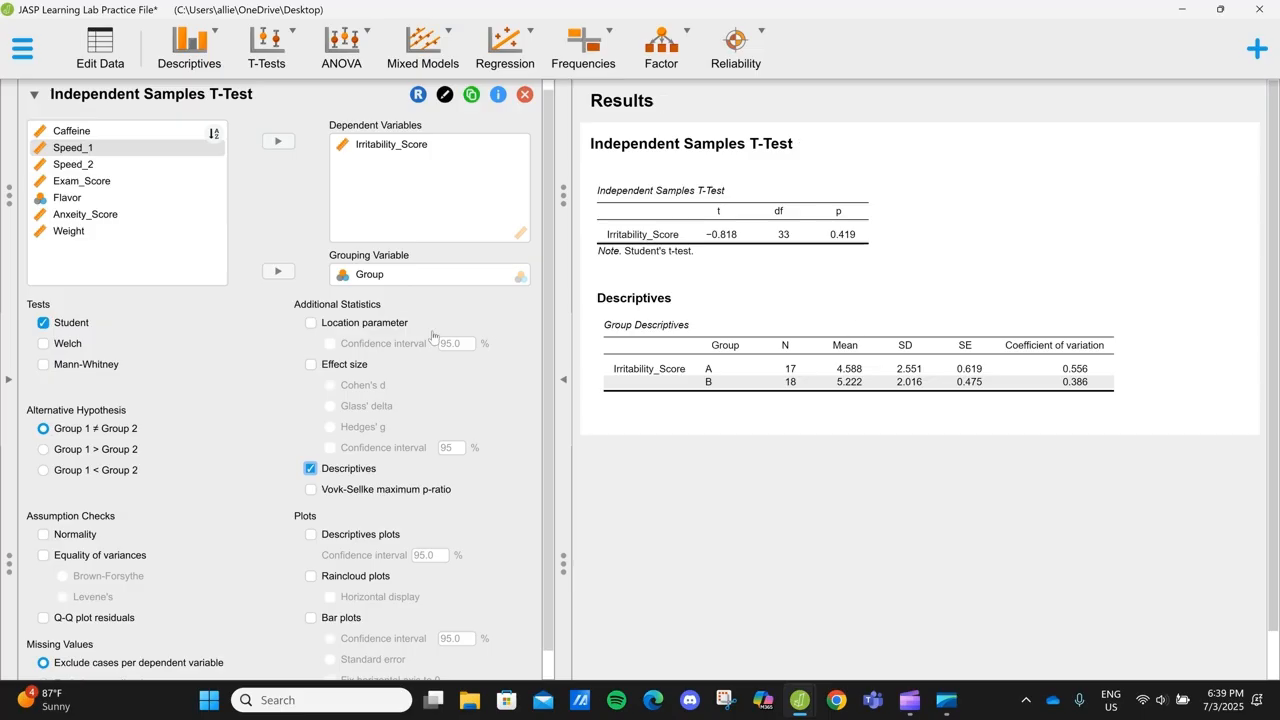
{"action": "left_click", "coordinate": [312, 366]}
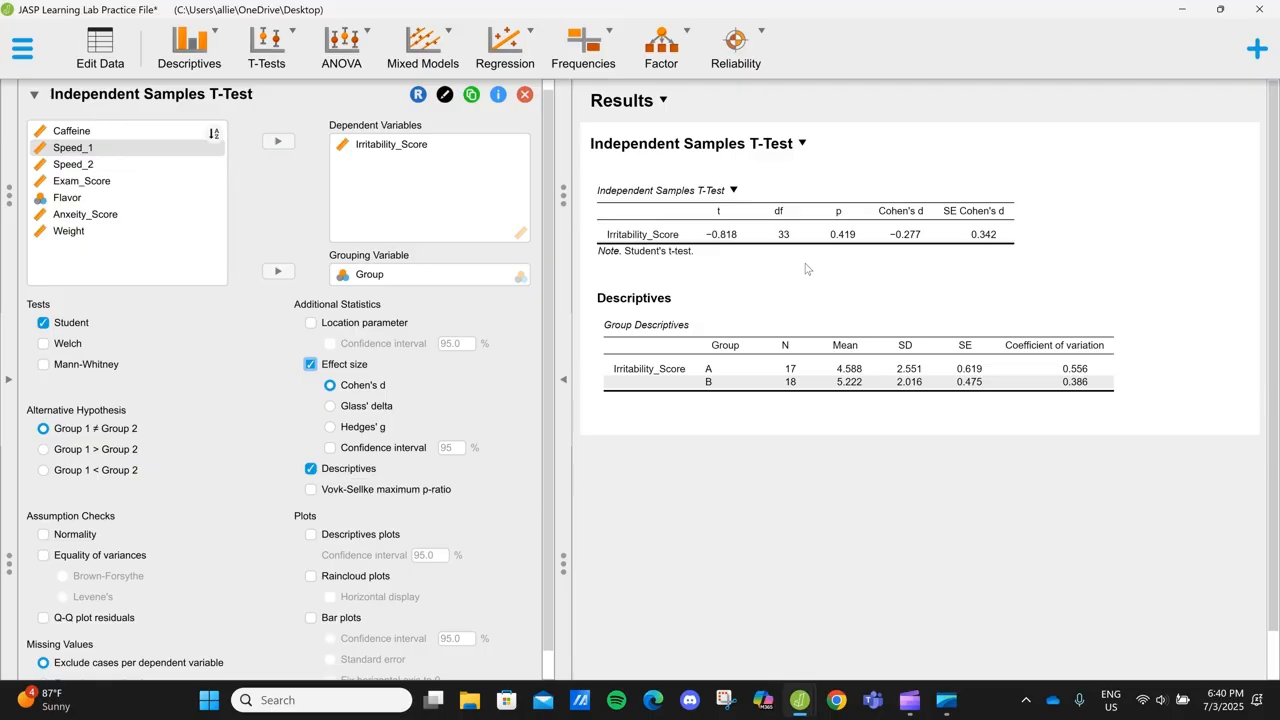
{"action": "left_click", "coordinate": [310, 323]}
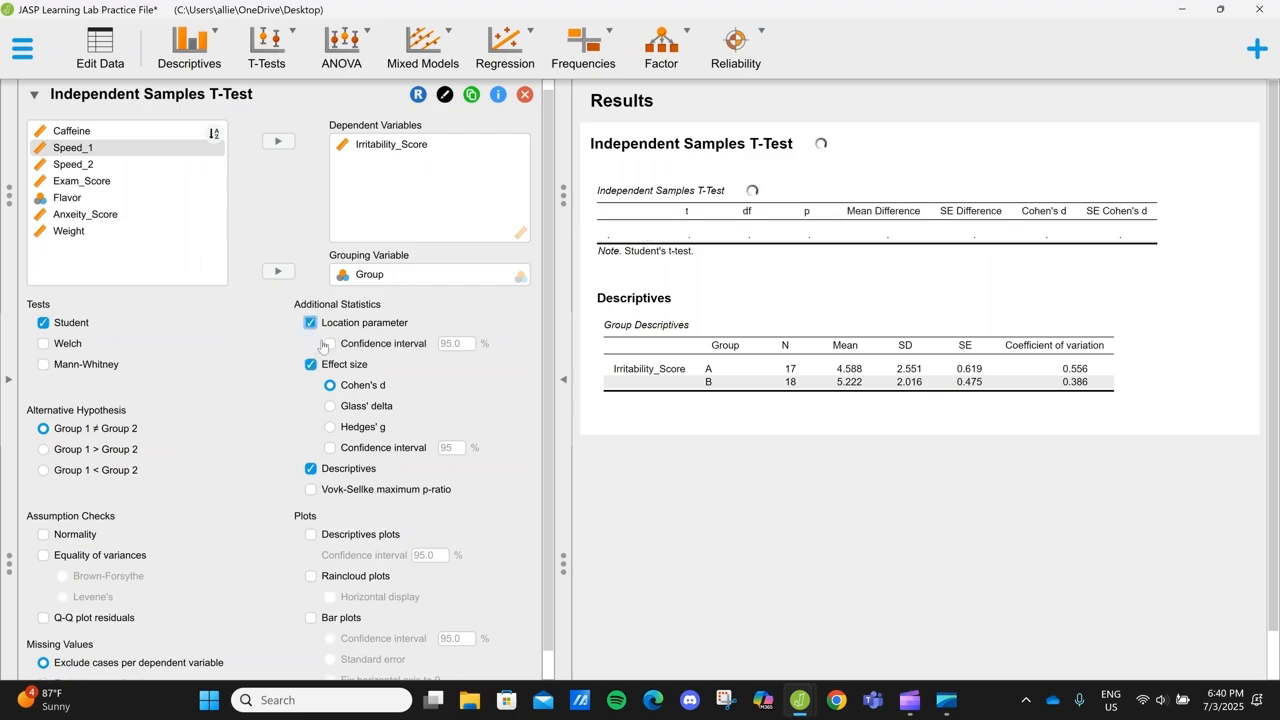
{"action": "left_click", "coordinate": [328, 344]}
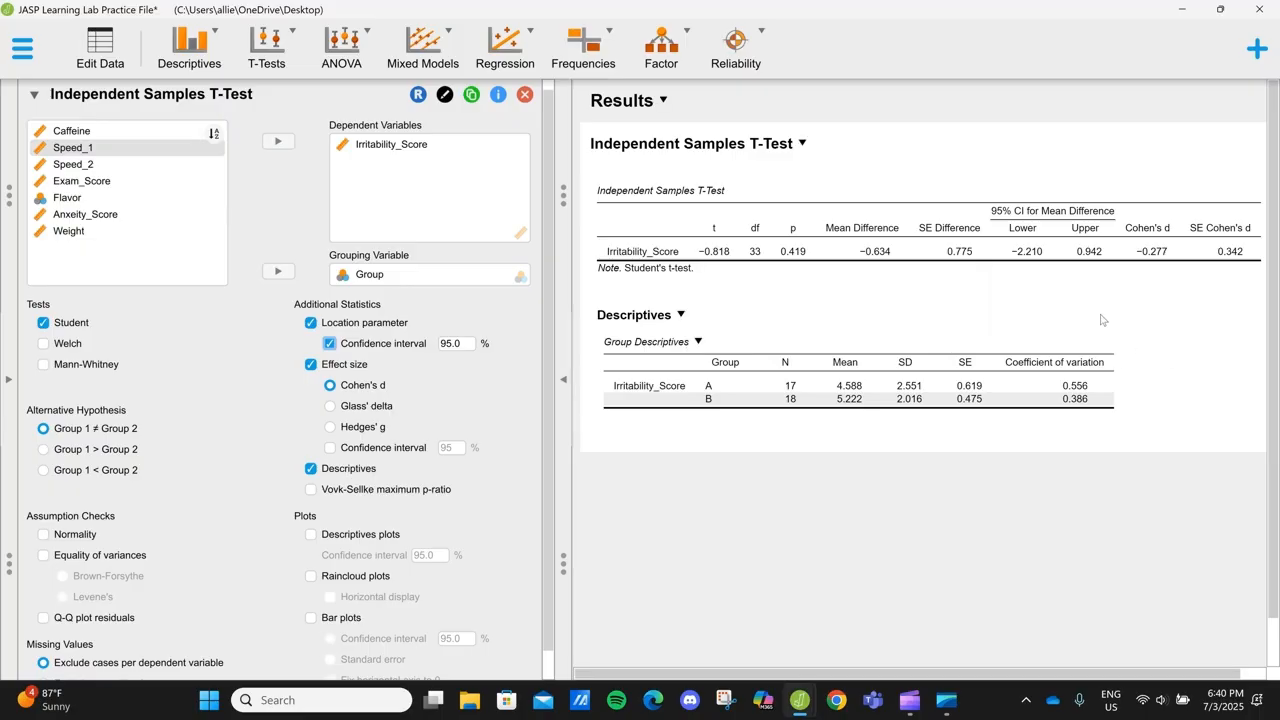
{"action": "scroll", "coordinate": [1091, 308], "scroll_direction": "right", "scroll_amount": 2}
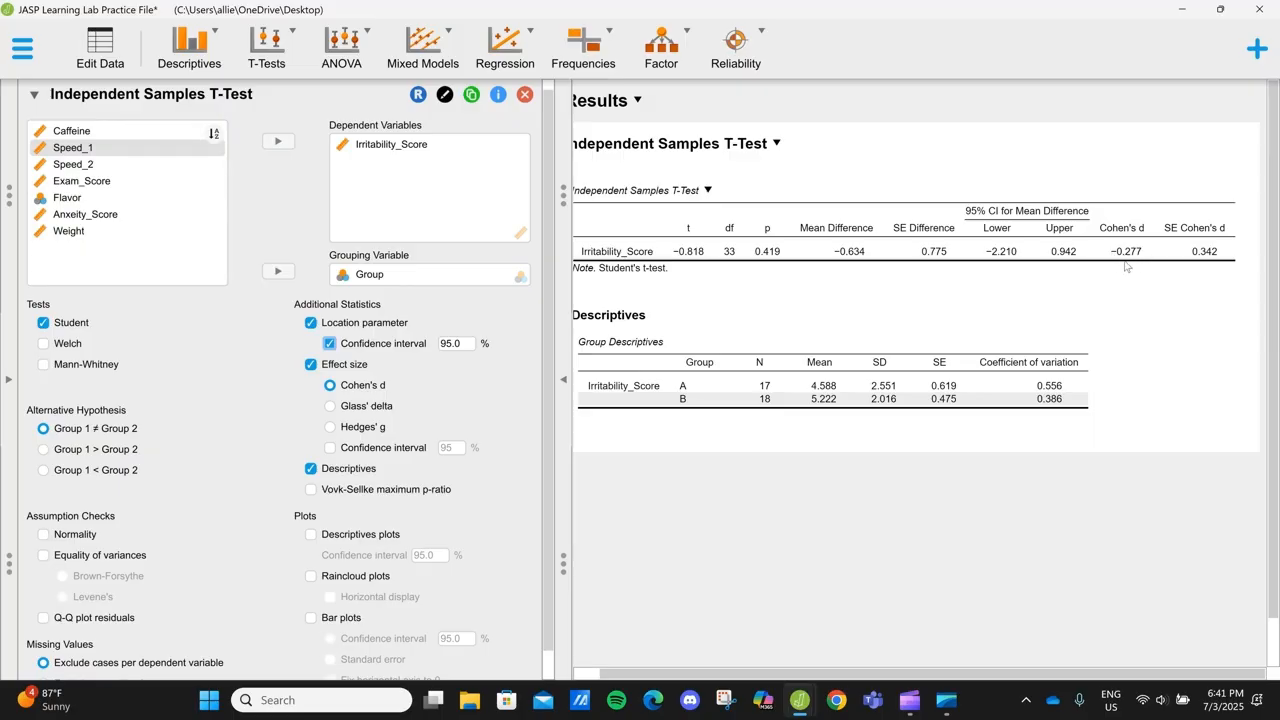
{"action": "scroll", "coordinate": [1037, 334], "scroll_direction": "left", "scroll_amount": 1}
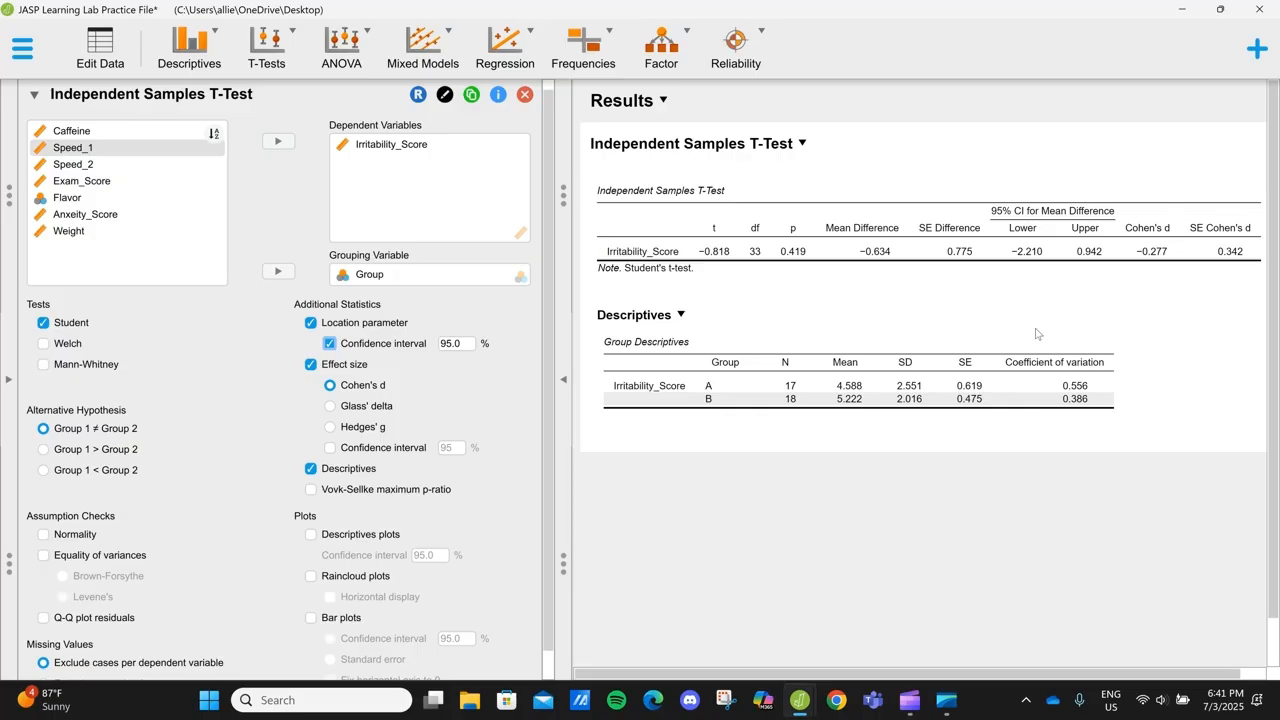
Step: Collapse the first analysis and add another classical Independent Samples T-Test with Weight as dependent variable and Group as grouping variable
{"action": "left_click", "coordinate": [40, 100]}
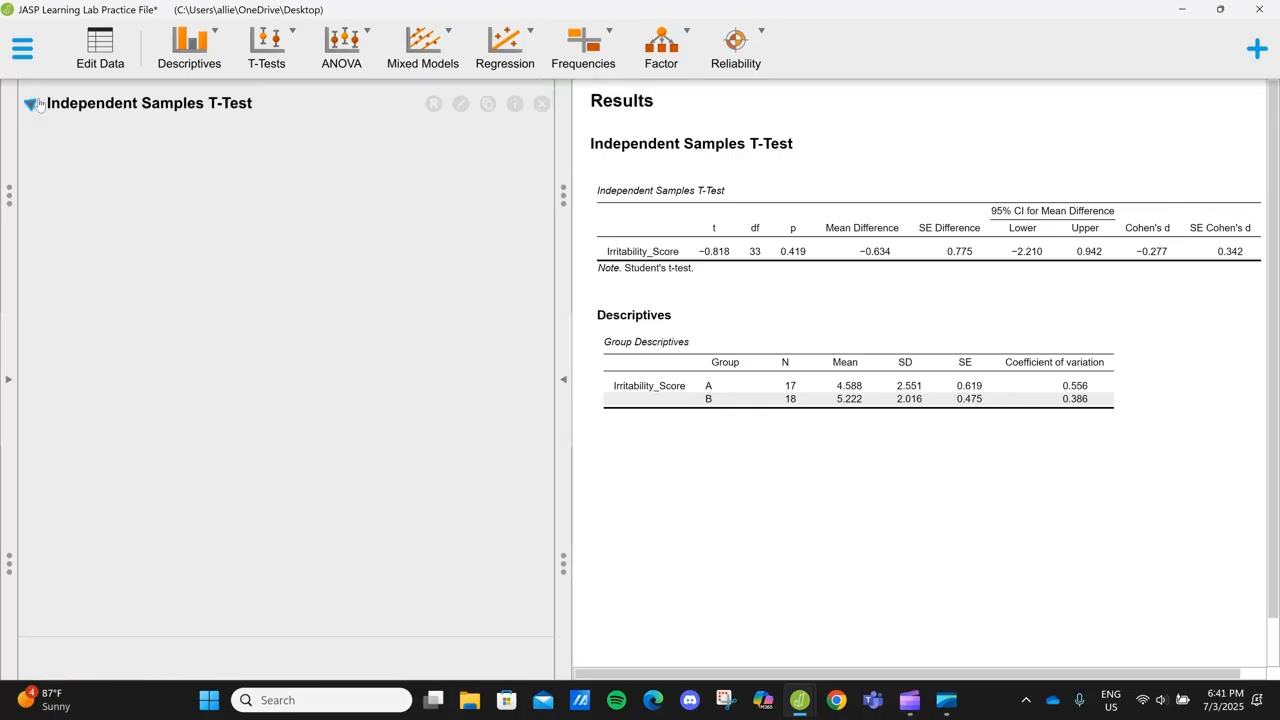
{"action": "left_click", "coordinate": [284, 62]}
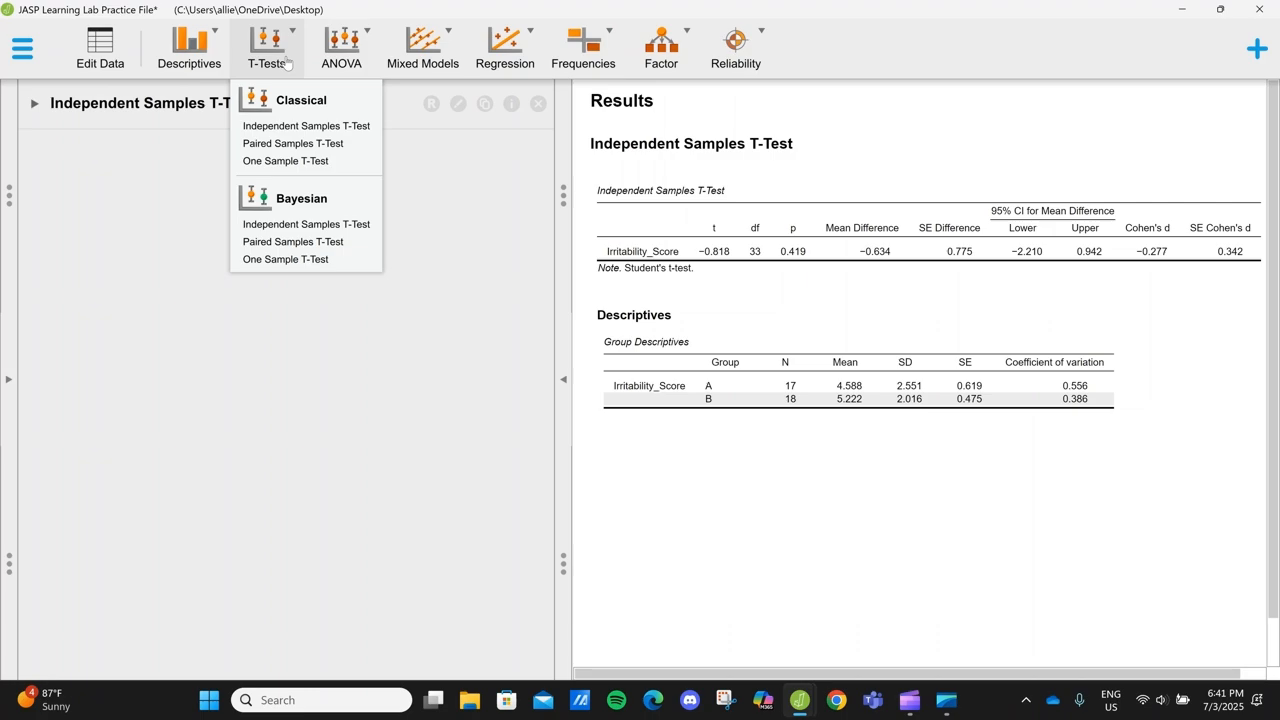
{"action": "left_click", "coordinate": [325, 128]}
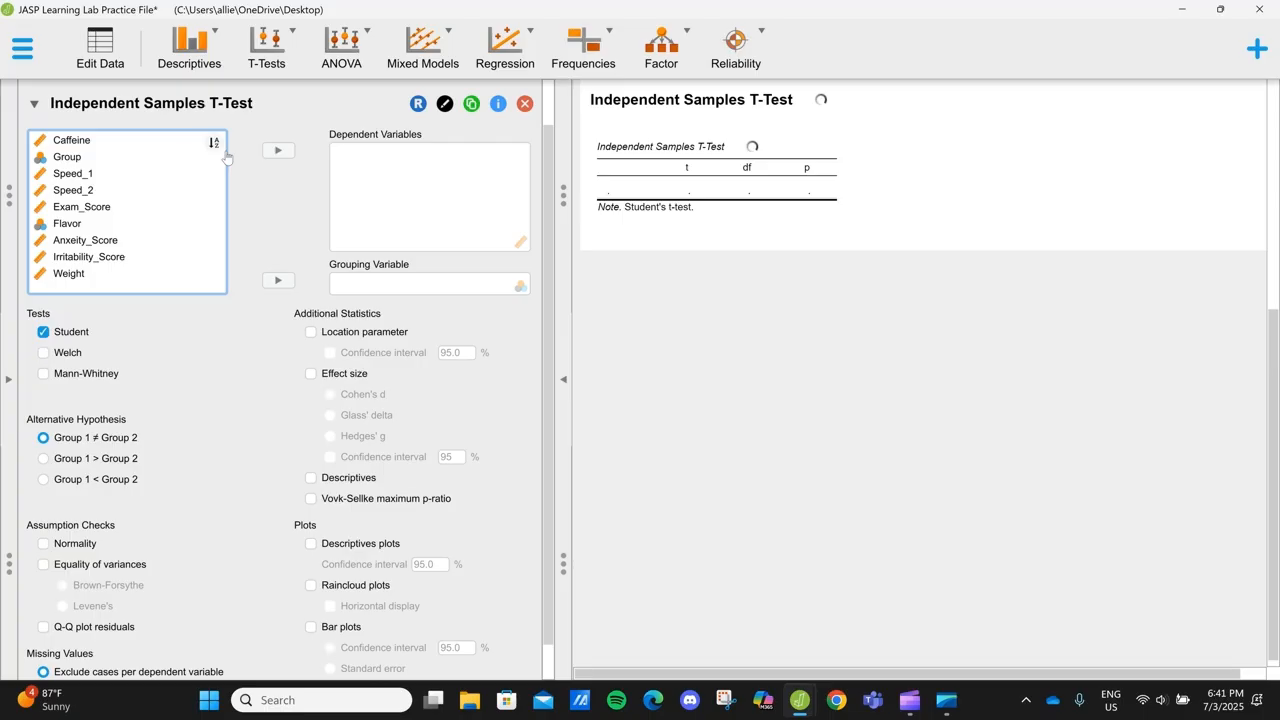
{"action": "left_click_drag", "start_coordinate": [149, 274], "coordinate": [427, 196]}
{"action": "left_click_drag", "start_coordinate": [129, 160], "coordinate": [437, 312]}
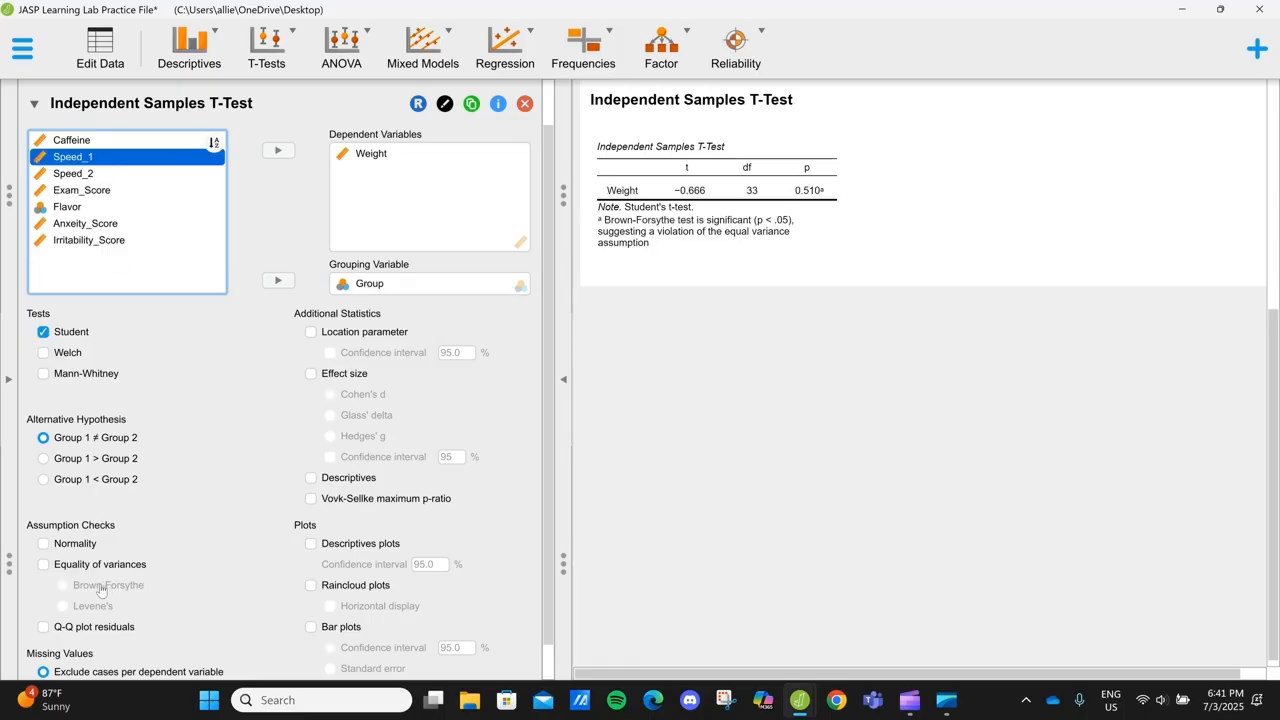
Step: Check equality of variances for Weight with Levene's test and run Welch's test in place of Student's
{"action": "left_click", "coordinate": [44, 566]}
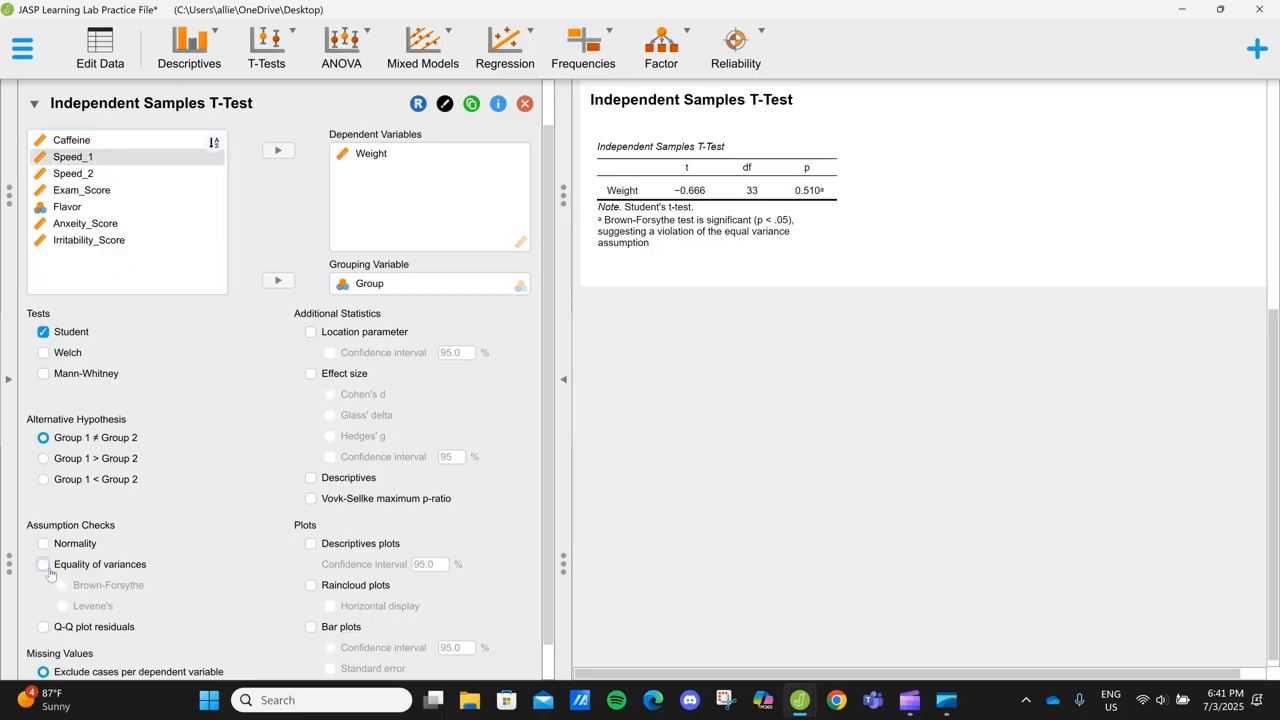
{"action": "left_click", "coordinate": [63, 607]}
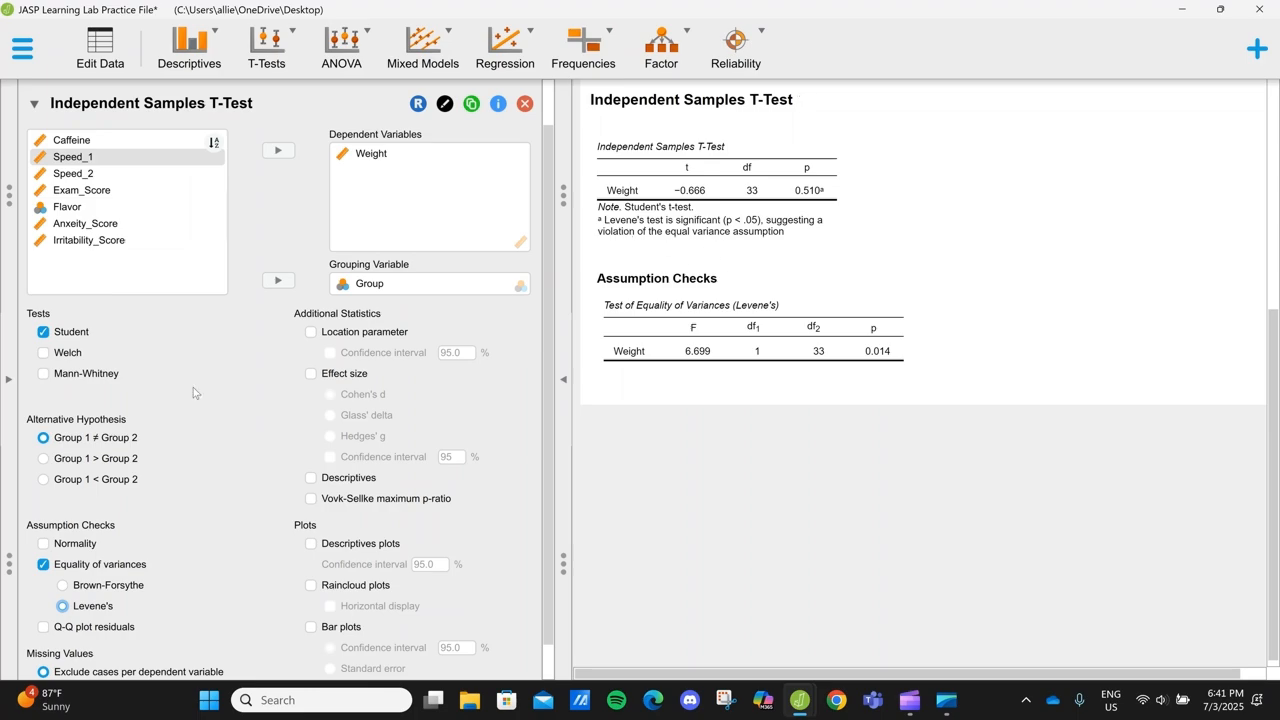
{"action": "left_click", "coordinate": [43, 352]}
{"action": "left_click", "coordinate": [43, 331]}
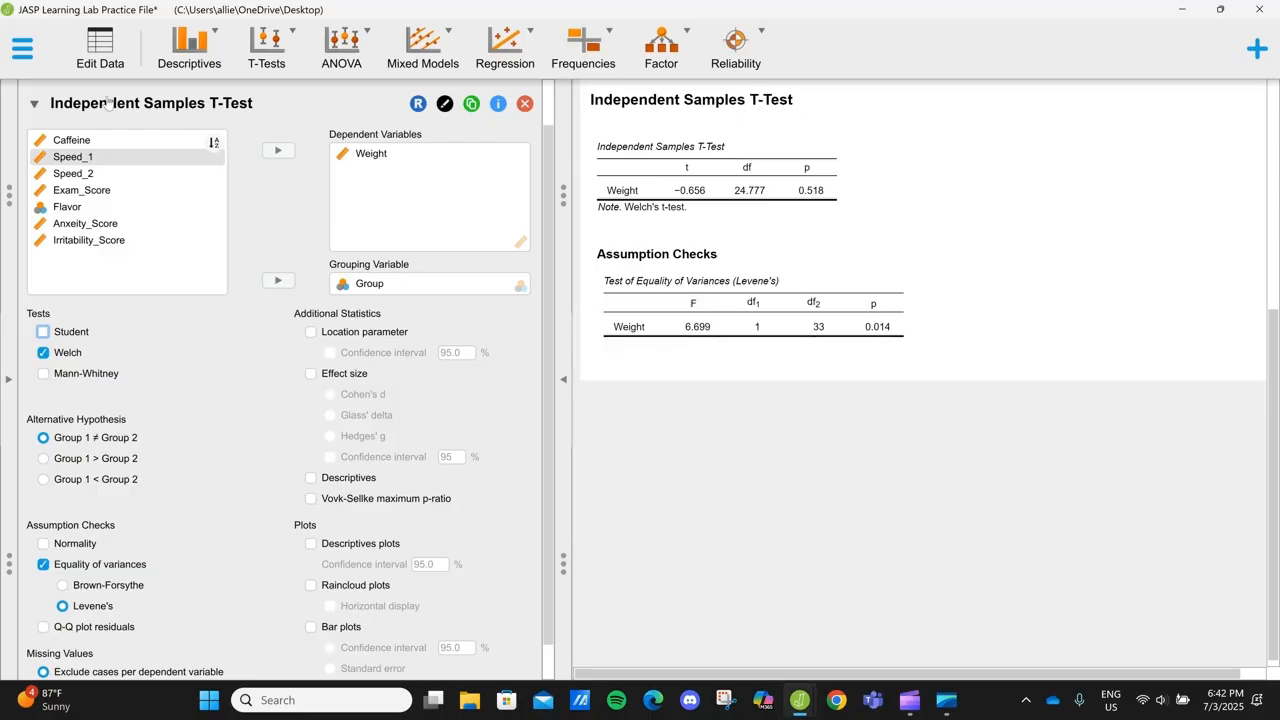
Step: Collapse the Weight analysis and reopen the options of the Irritability_Score t-test
{"action": "left_click", "coordinate": [33, 103]}
{"action": "left_click", "coordinate": [75, 108]}
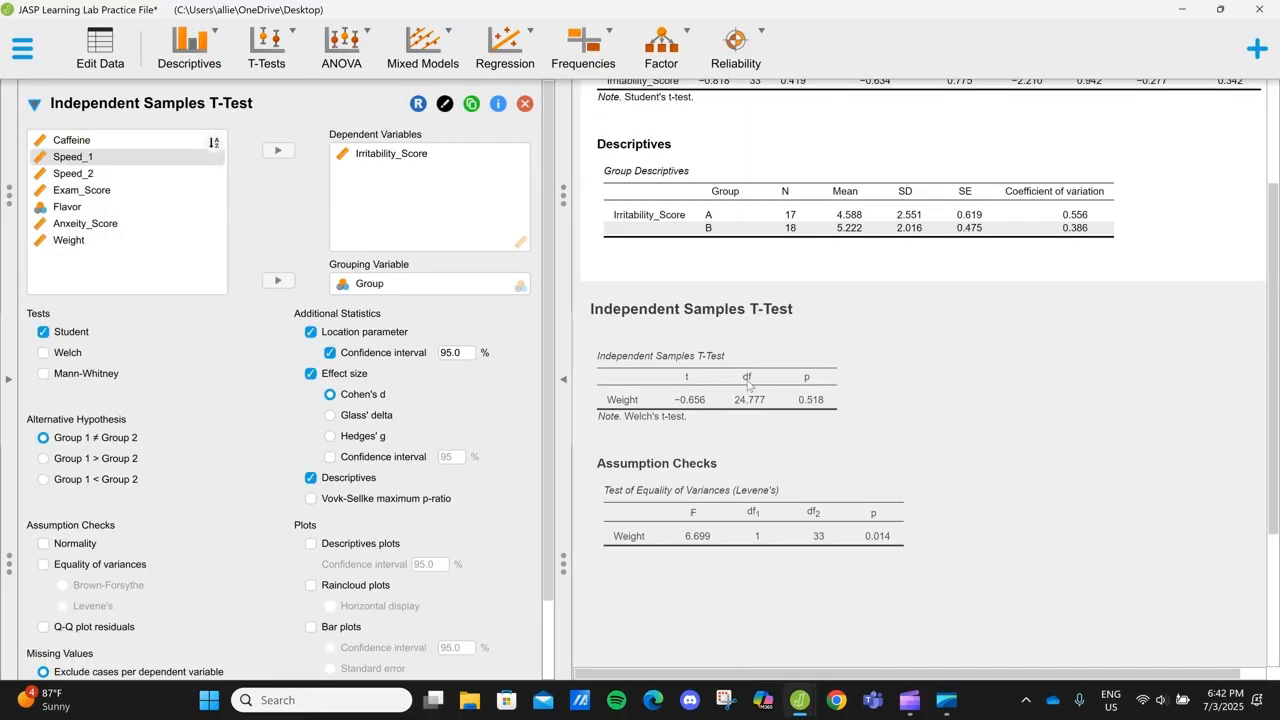